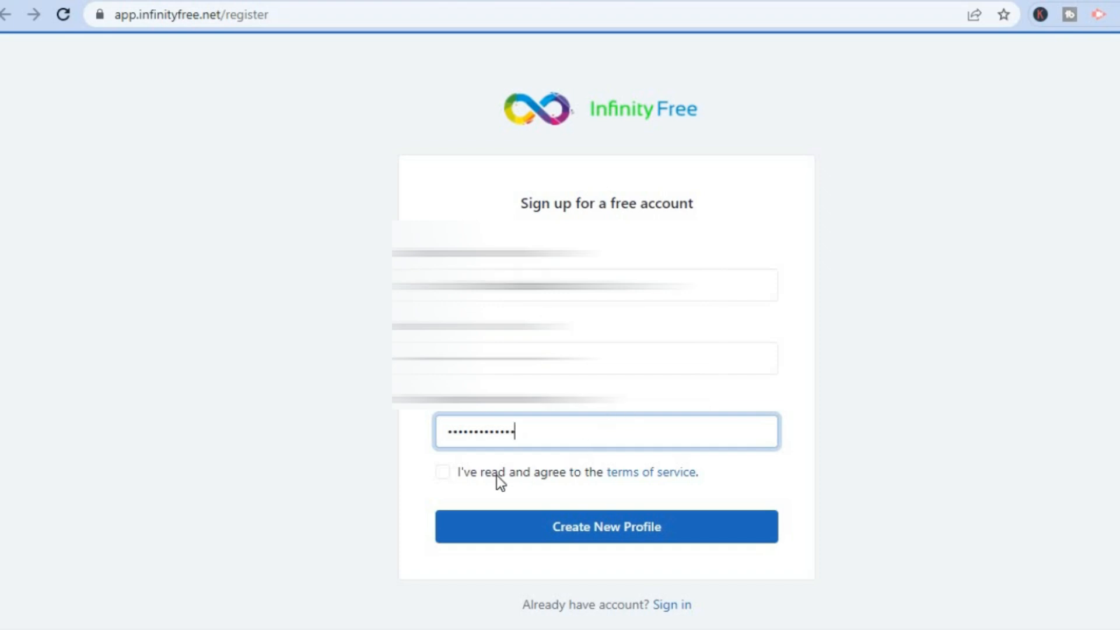
Accept the terms of service and submit the InfinityFree sign-up form.
left_click(443, 472)
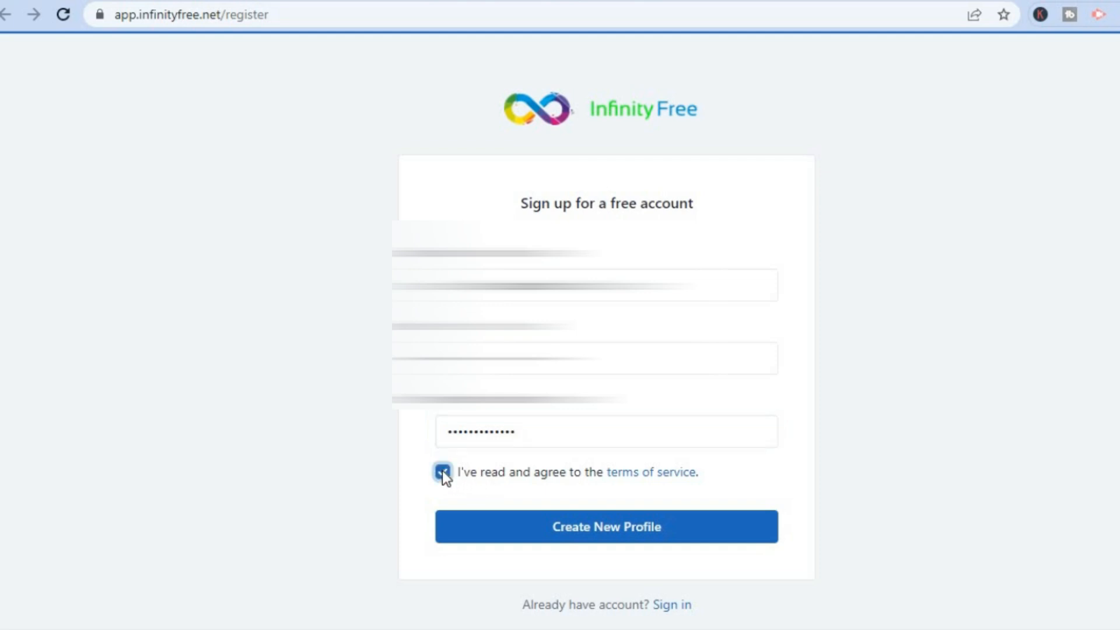
left_click(549, 530)
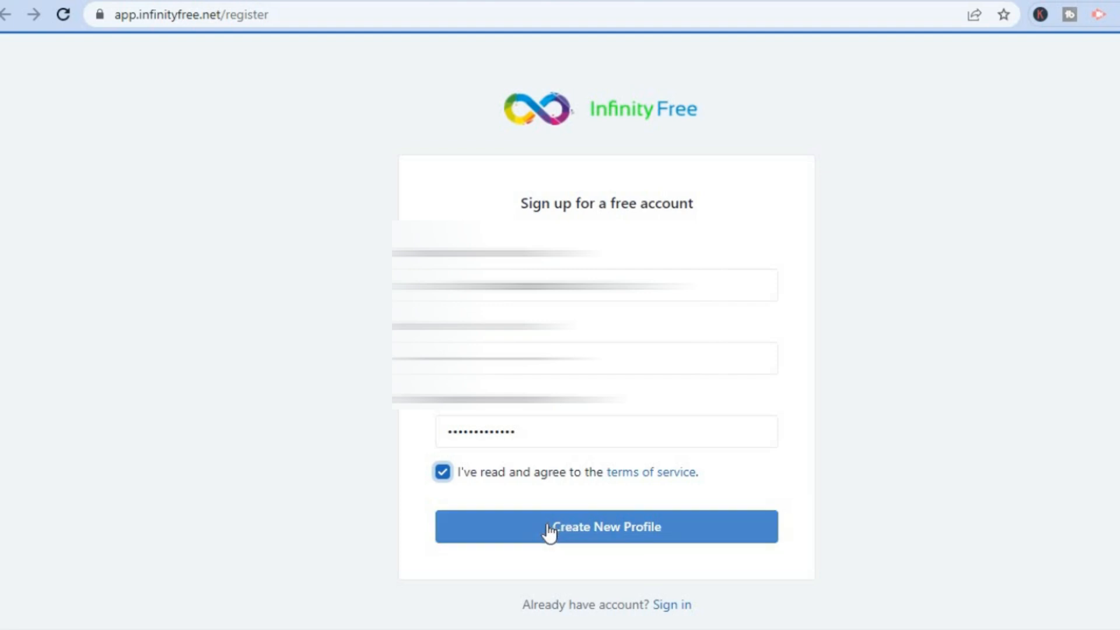
left_click(549, 530)
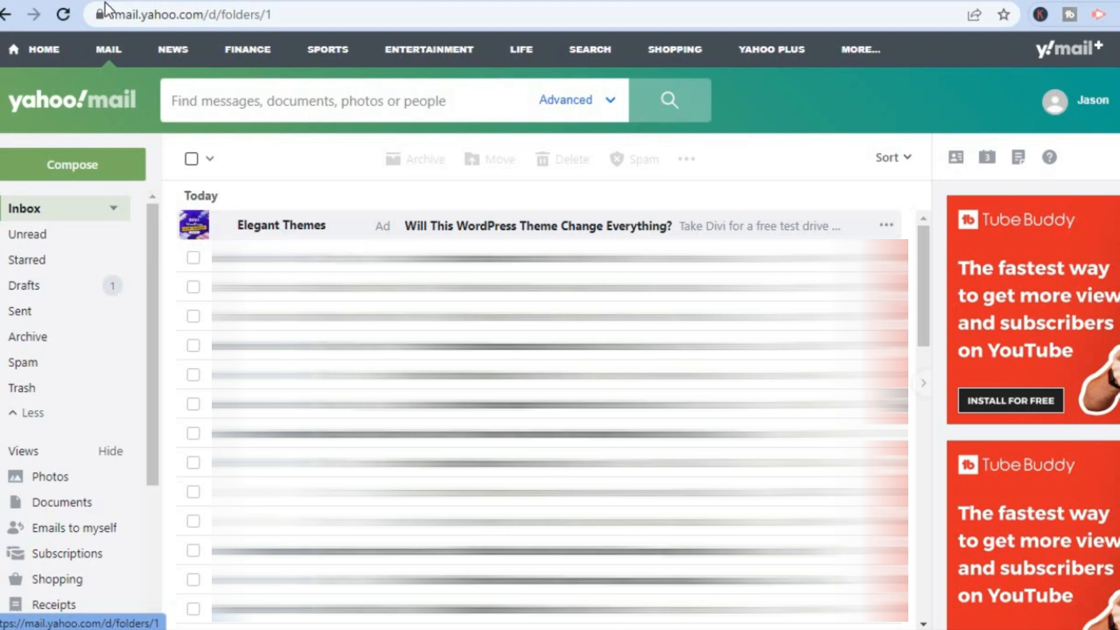
Refresh Yahoo Mail, open the Verify Email Address message and follow its verification link.
left_click(64, 14)
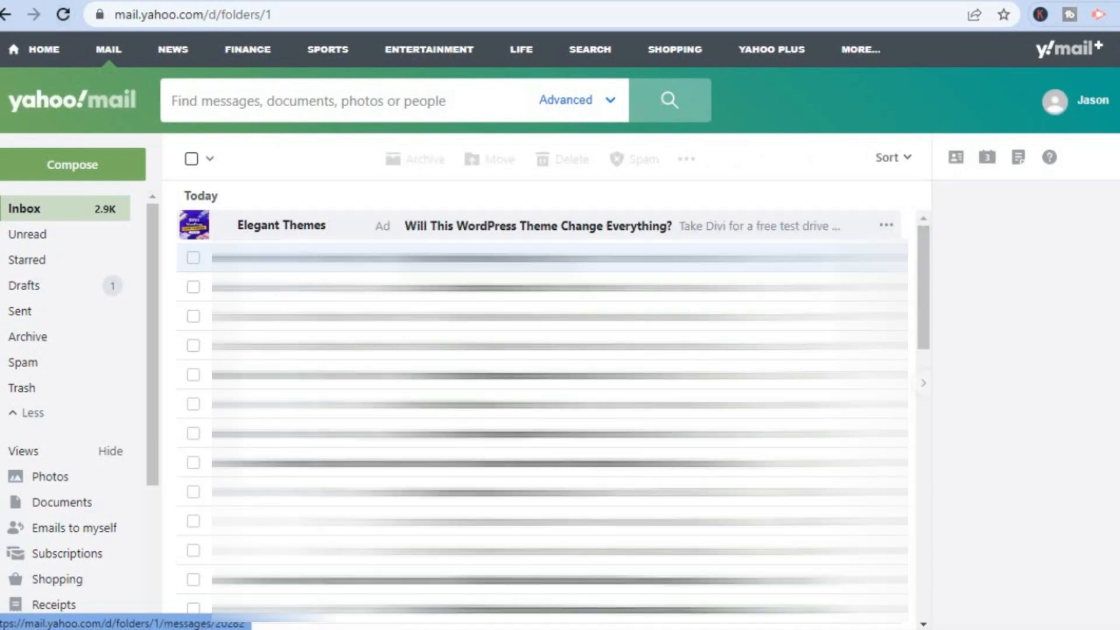
left_click(525, 257)
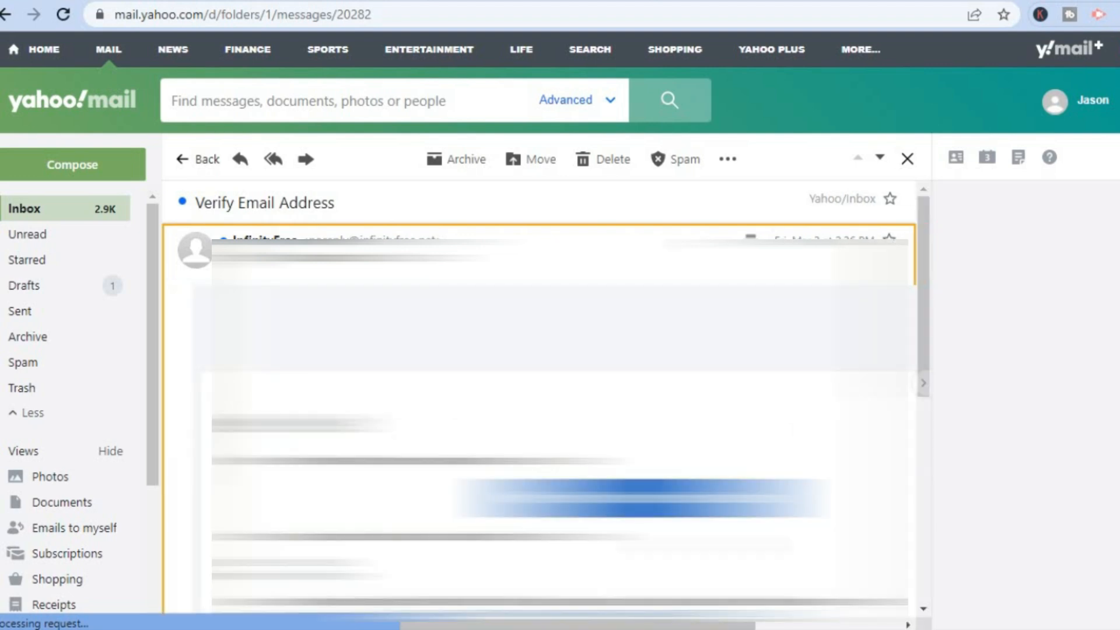
left_click(642, 504)
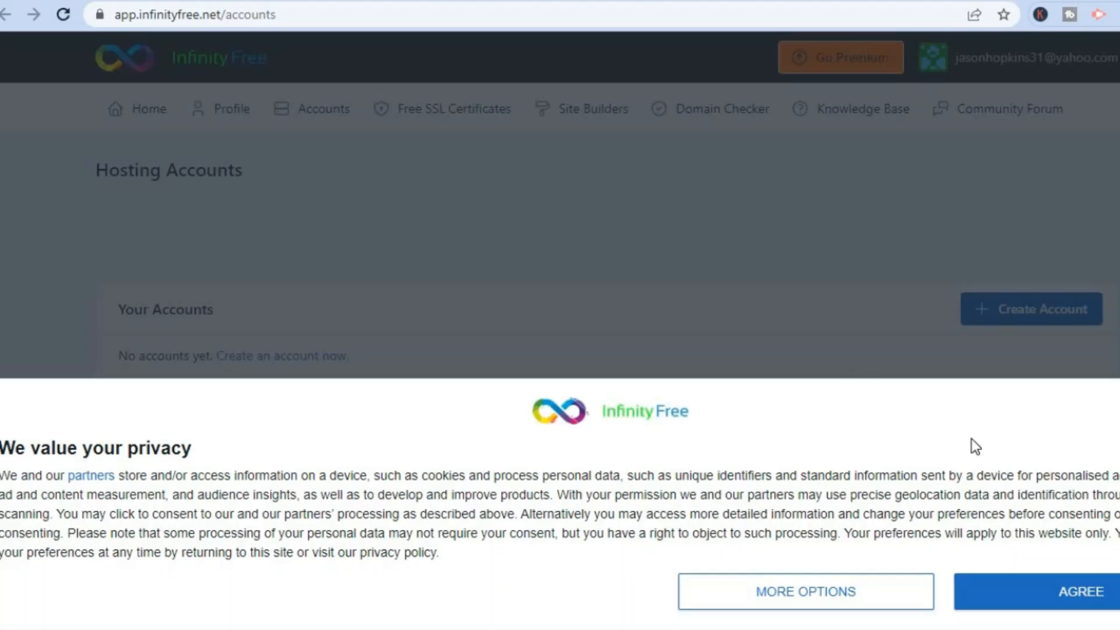
Agree to the privacy notice and start a new hosting account.
left_click(1036, 592)
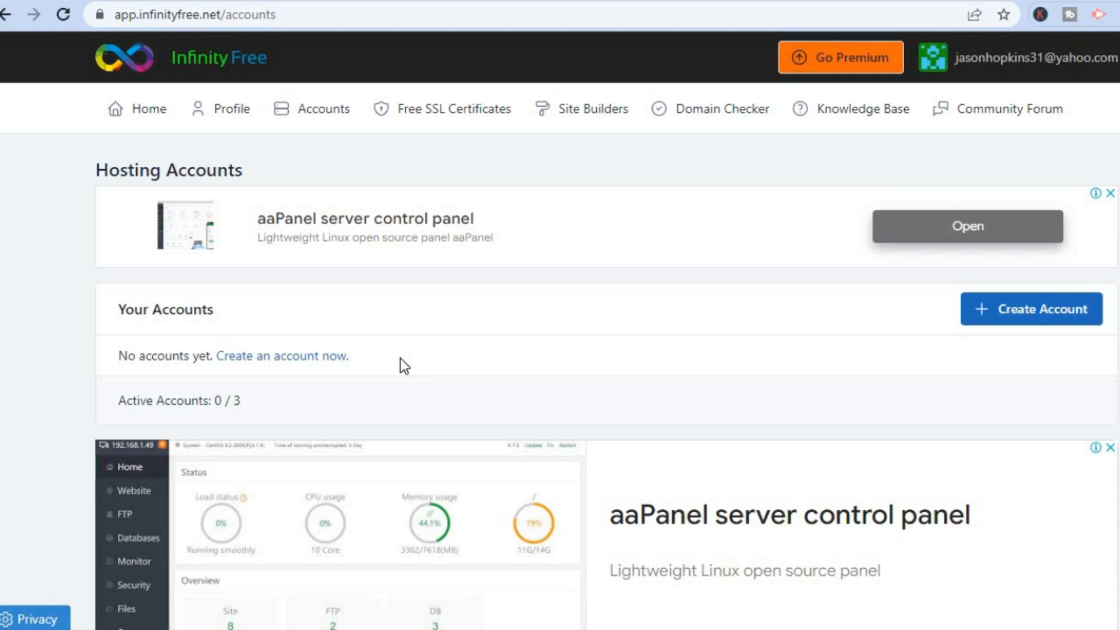
left_click(304, 357)
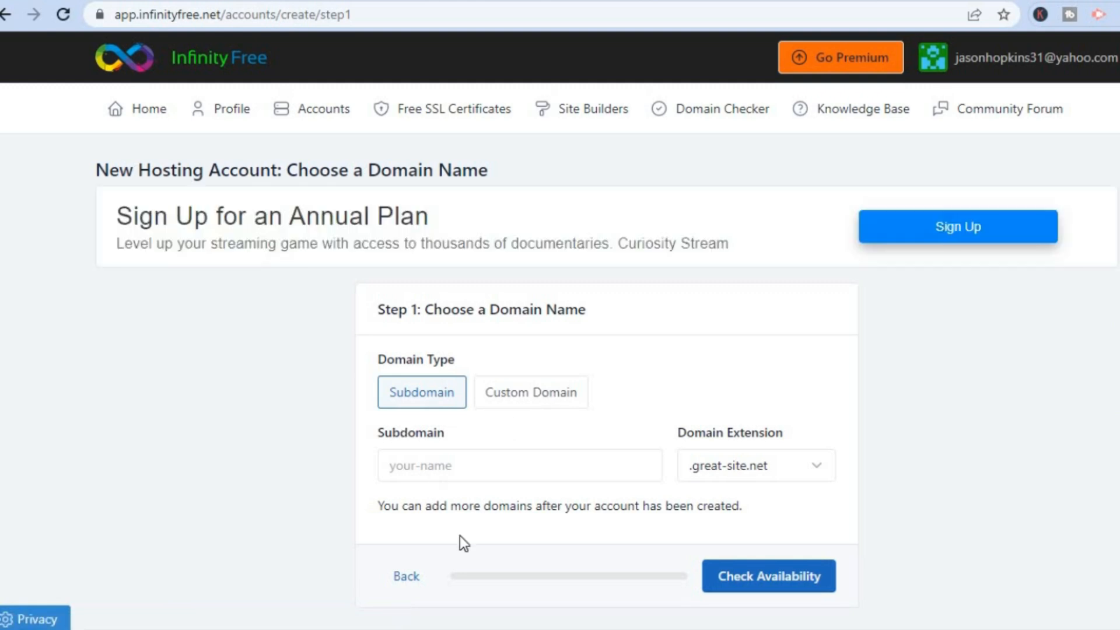
Enter the chosen subdomain with the .great-site.net extension and check its availability.
left_click(435, 473)
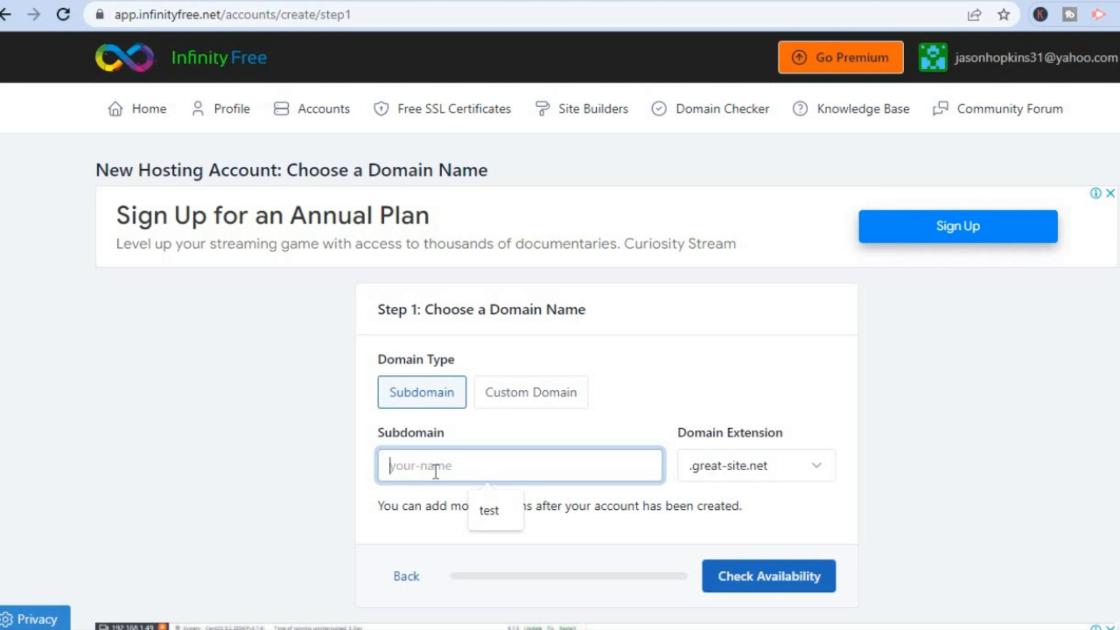
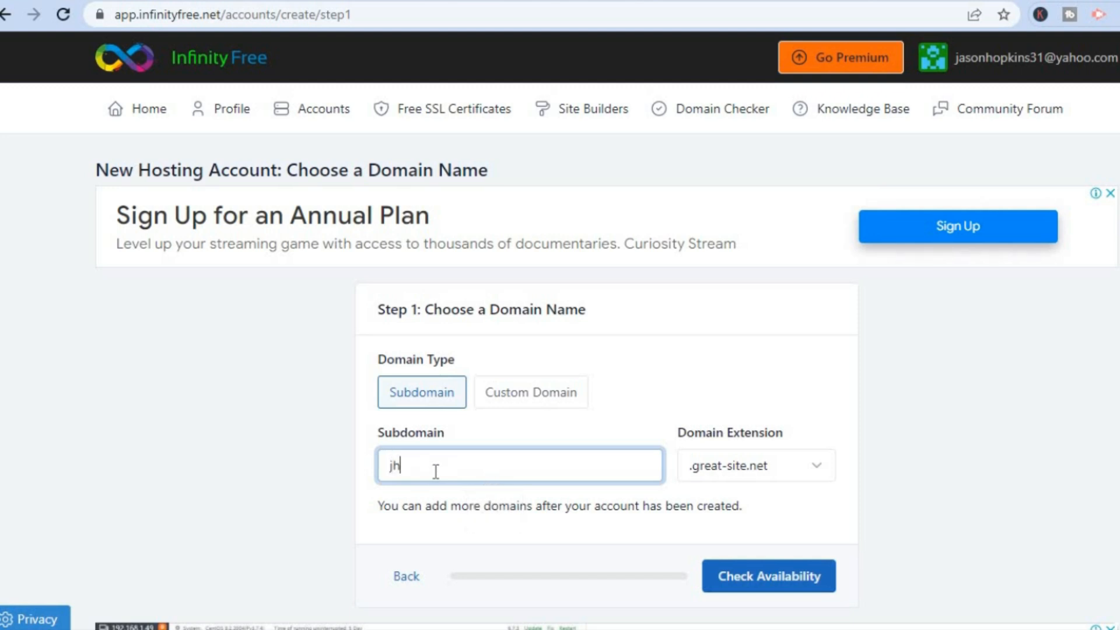
left_click(751, 469)
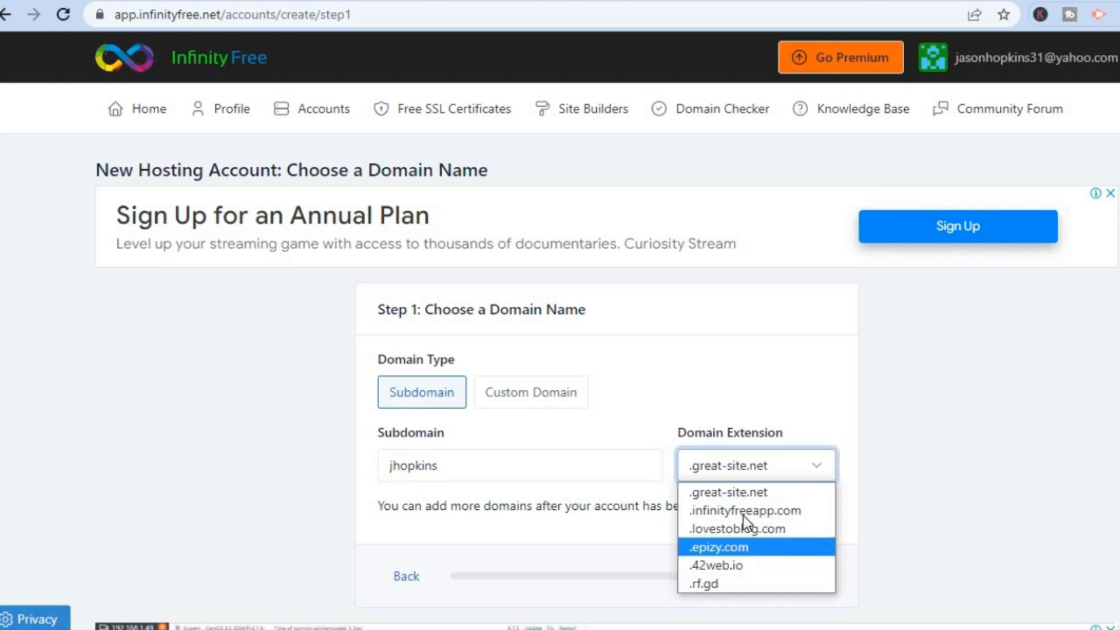
left_click(748, 495)
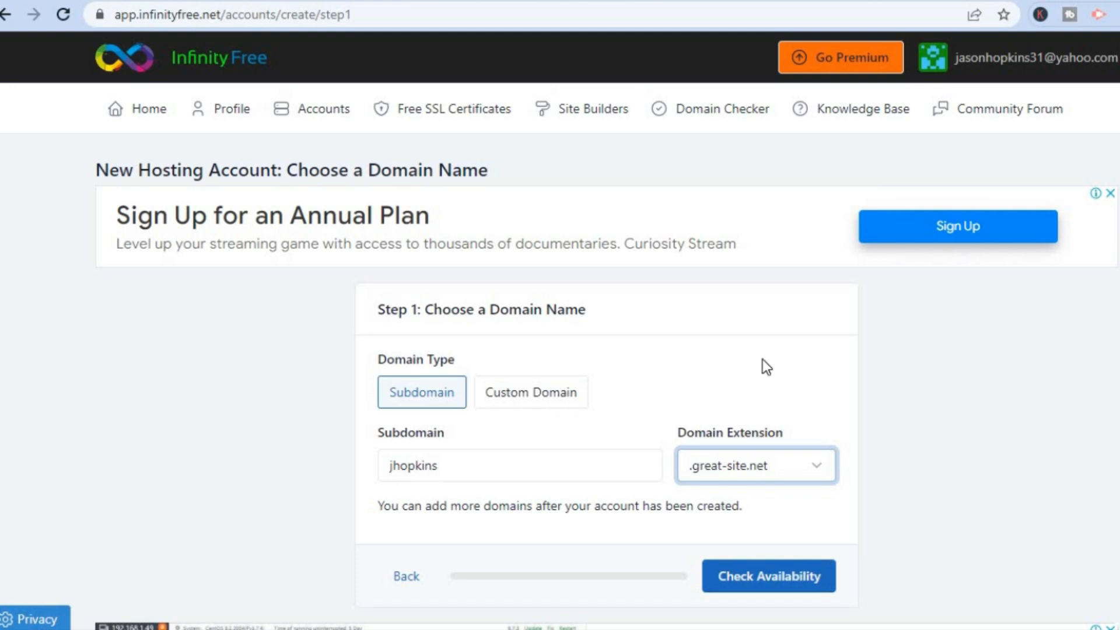
scroll(923, 445, "down", 3)
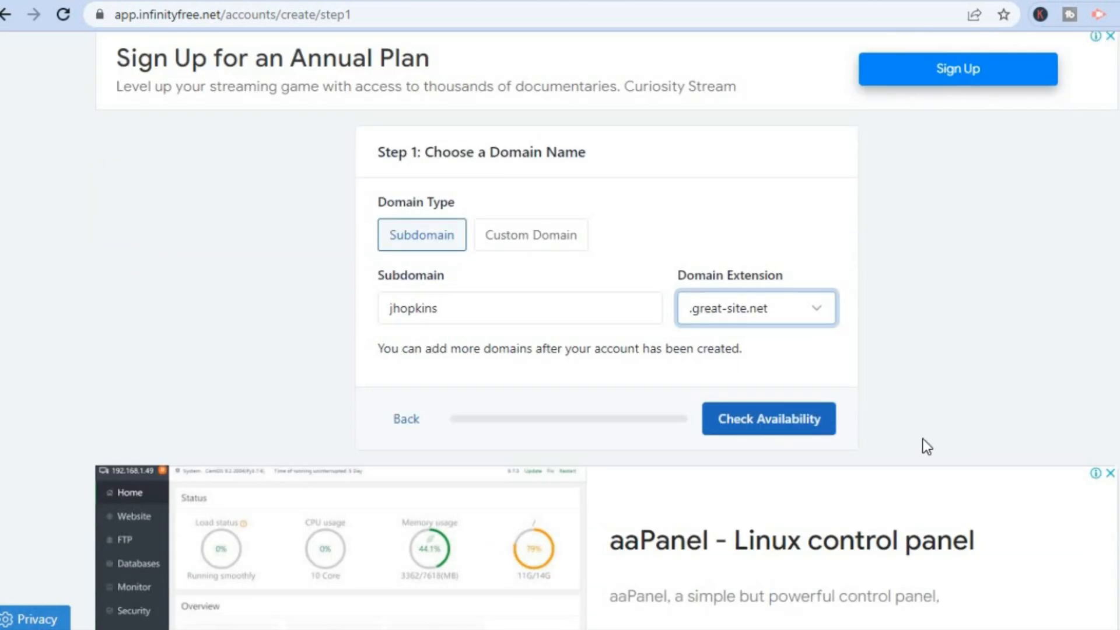
left_click(780, 438)
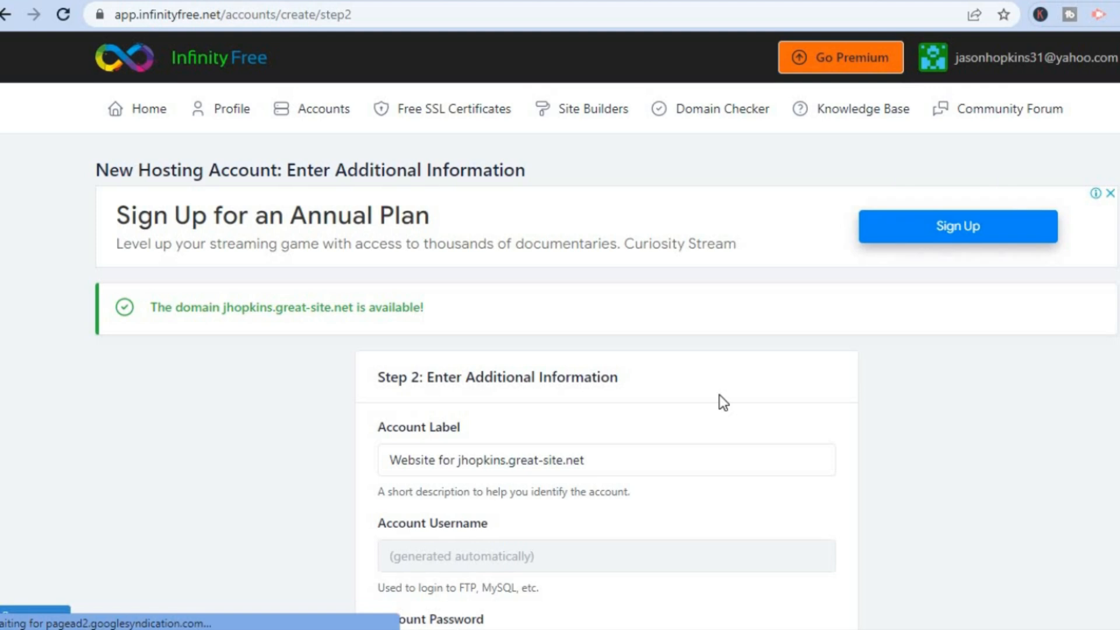
Create the hosting account with default label and password, then open its control panel.
scroll(606, 331, "down", 4)
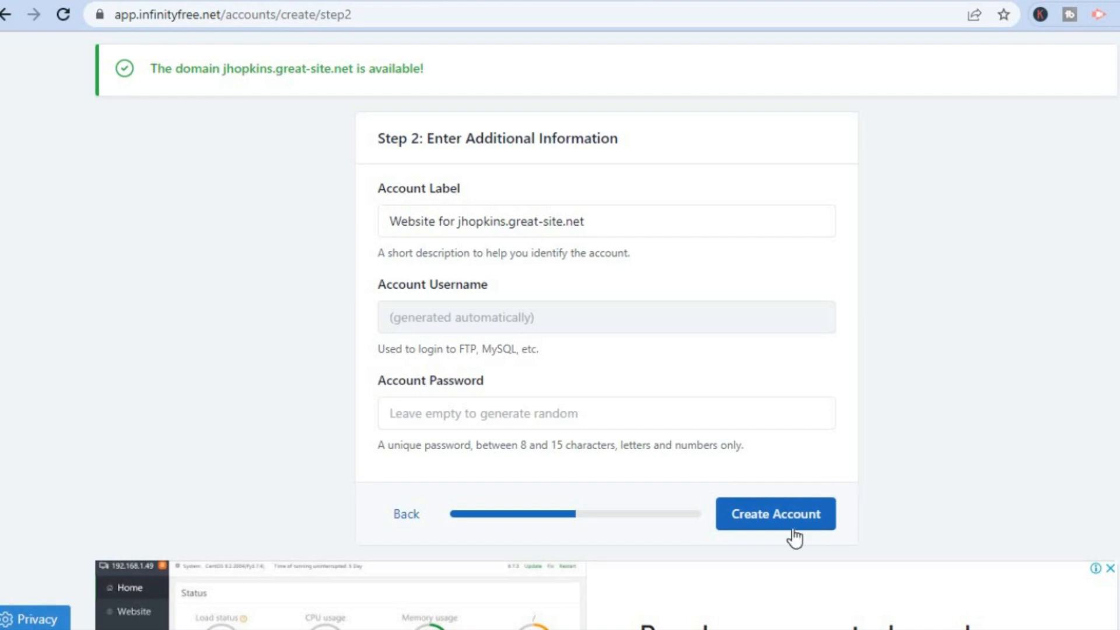
left_click(760, 517)
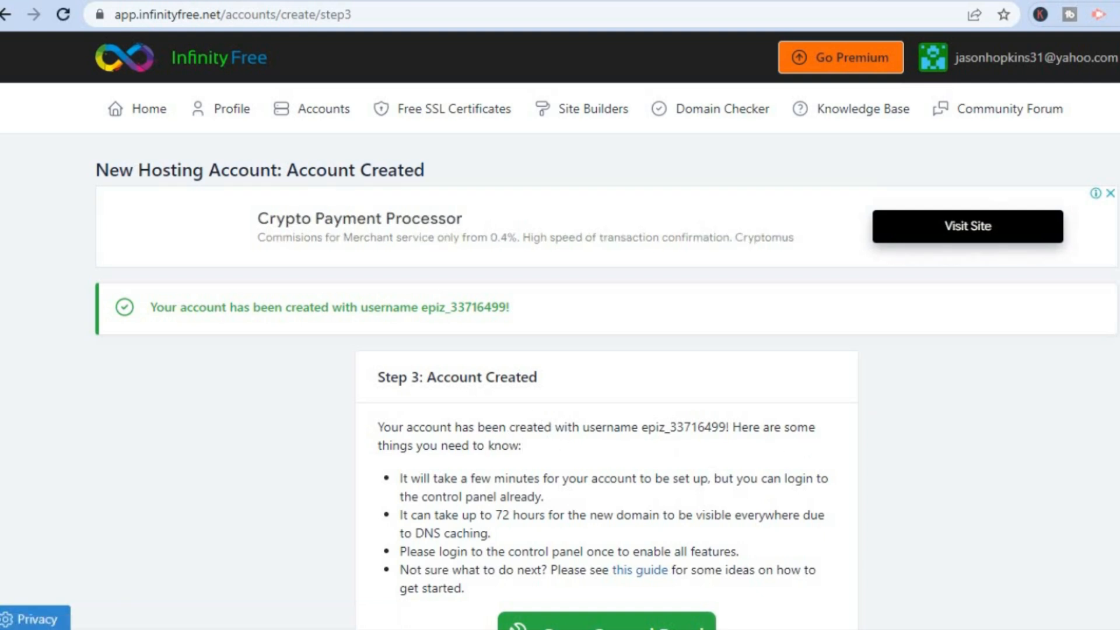
scroll(1021, 404, "down", 4)
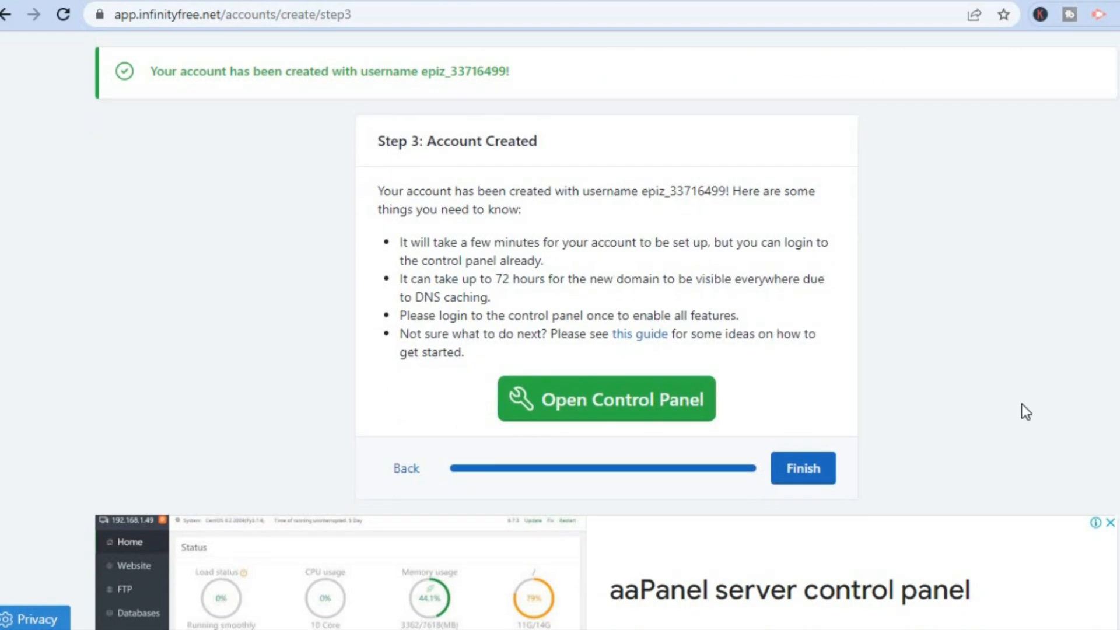
left_click(661, 401)
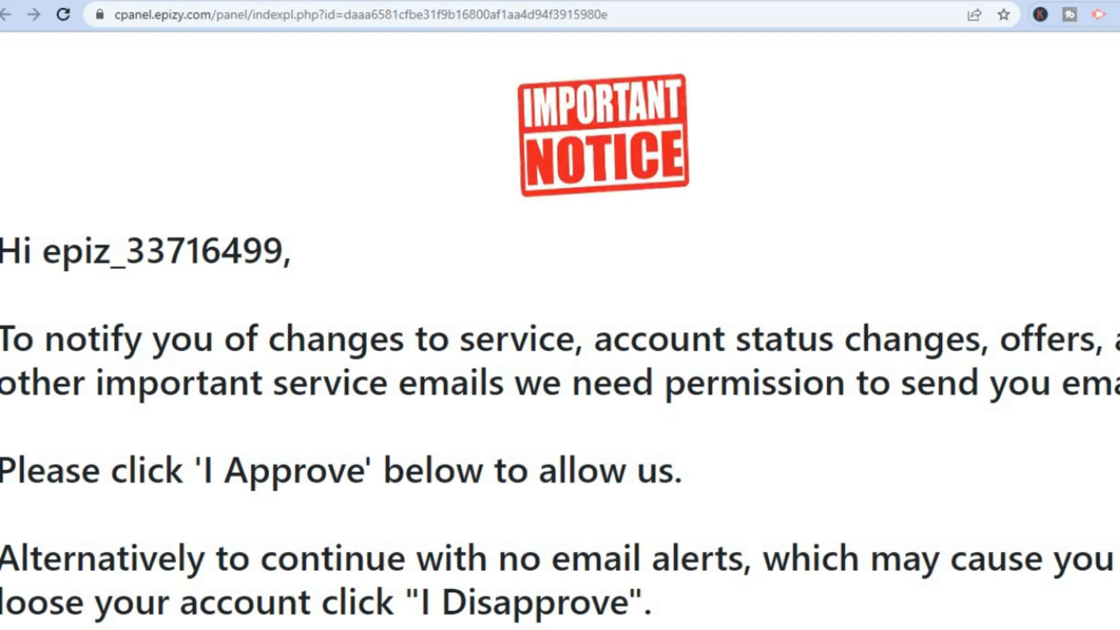
Approve the Important Notice about service email notifications.
scroll(560, 344, "down", 2)
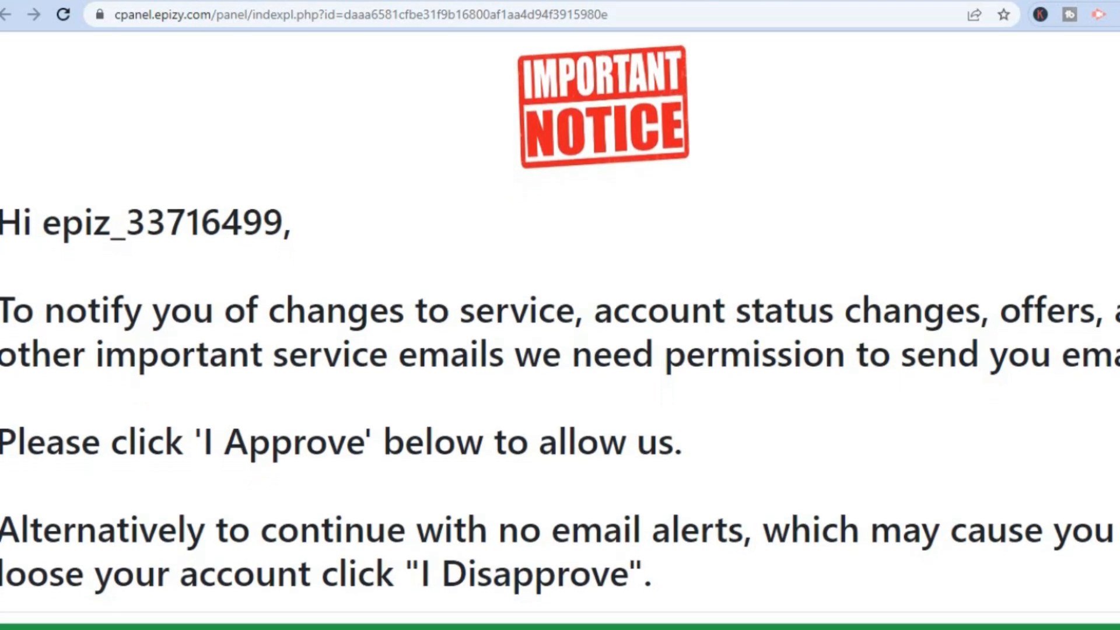
scroll(560, 344, "down", 2)
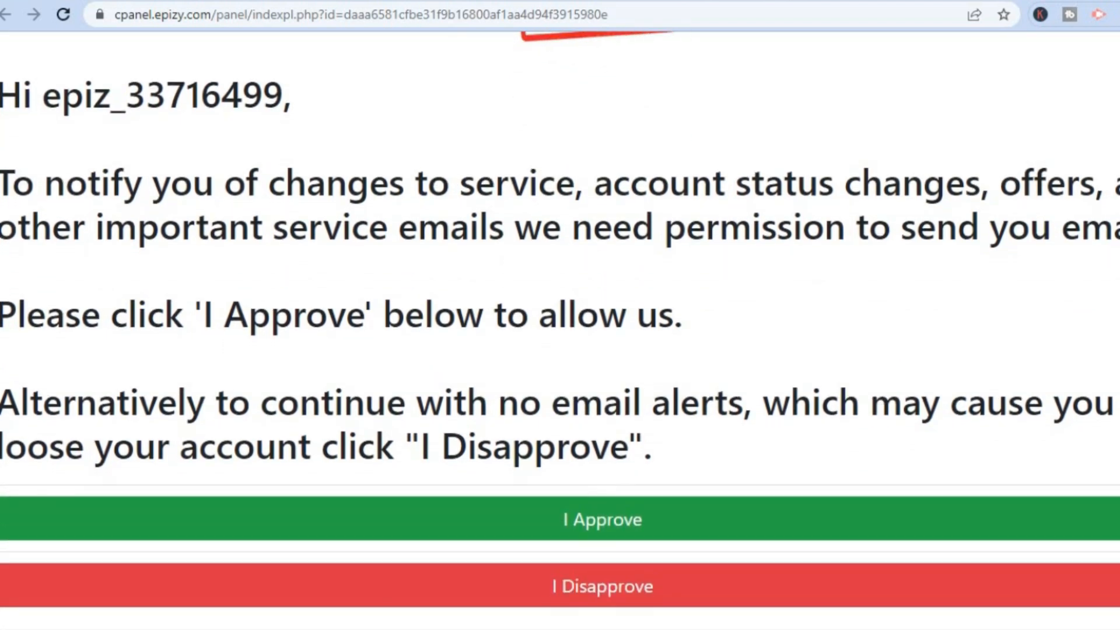
left_click(639, 532)
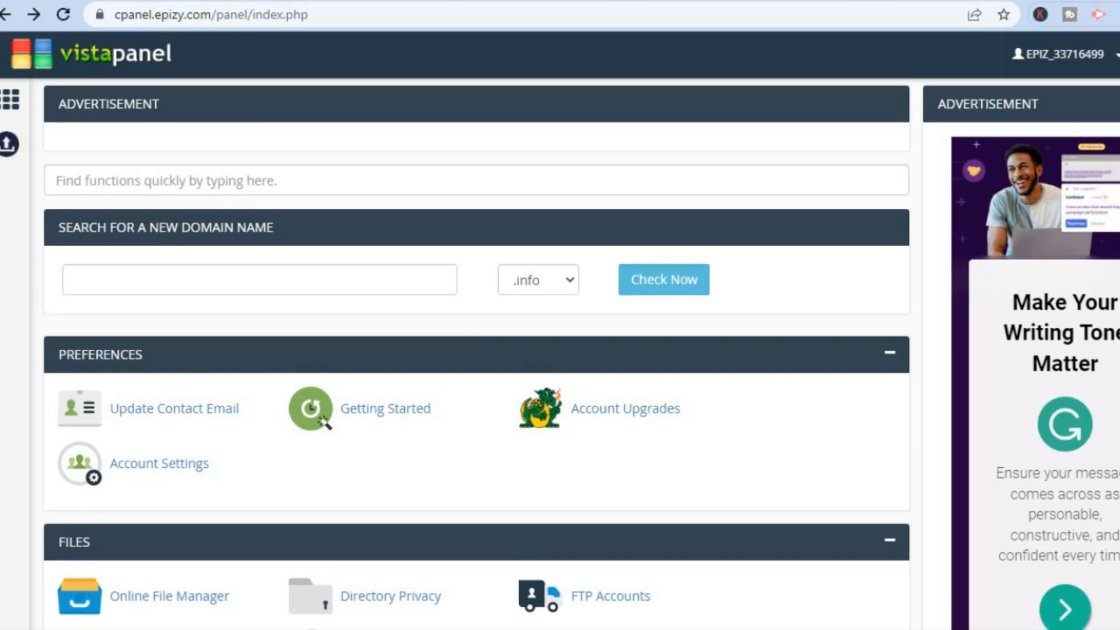
Scroll down the VistaPanel dashboard to the Software section.
scroll(476, 350, "down", 10)
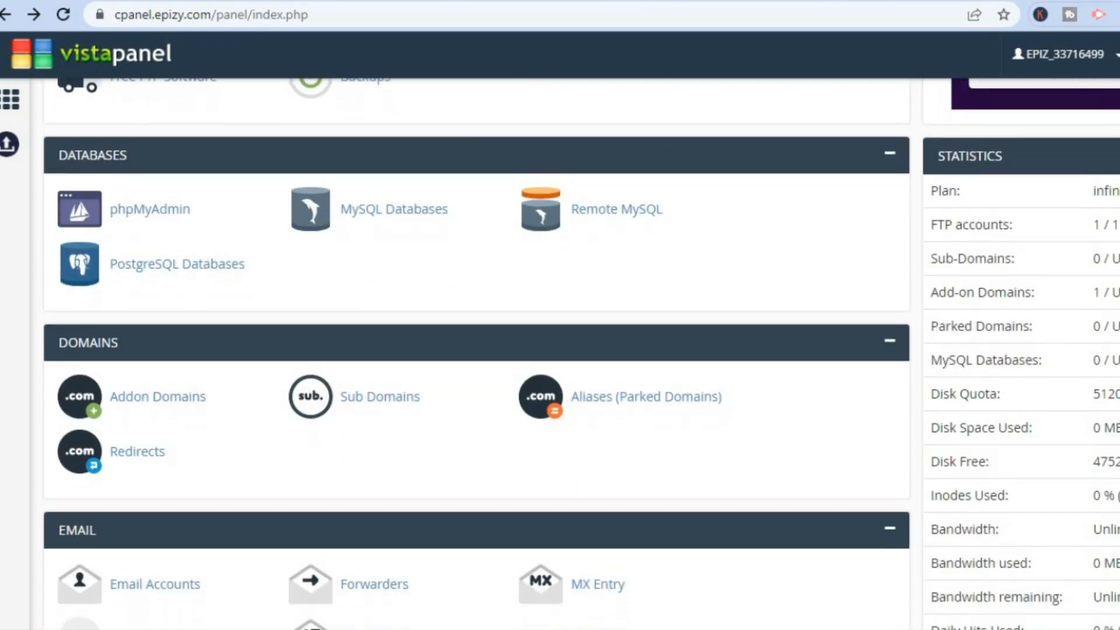
scroll(476, 350, "down", 6)
scroll(476, 350, "down", 4)
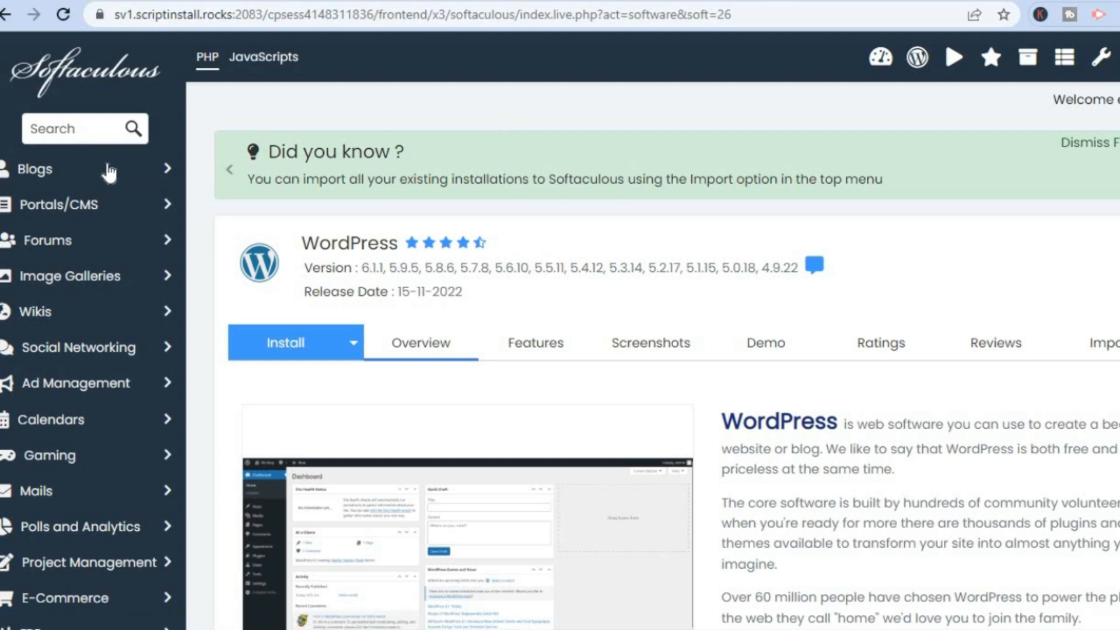
Start a WordPress installation from the Blogs list and switch to Custom Install.
left_click(60, 183)
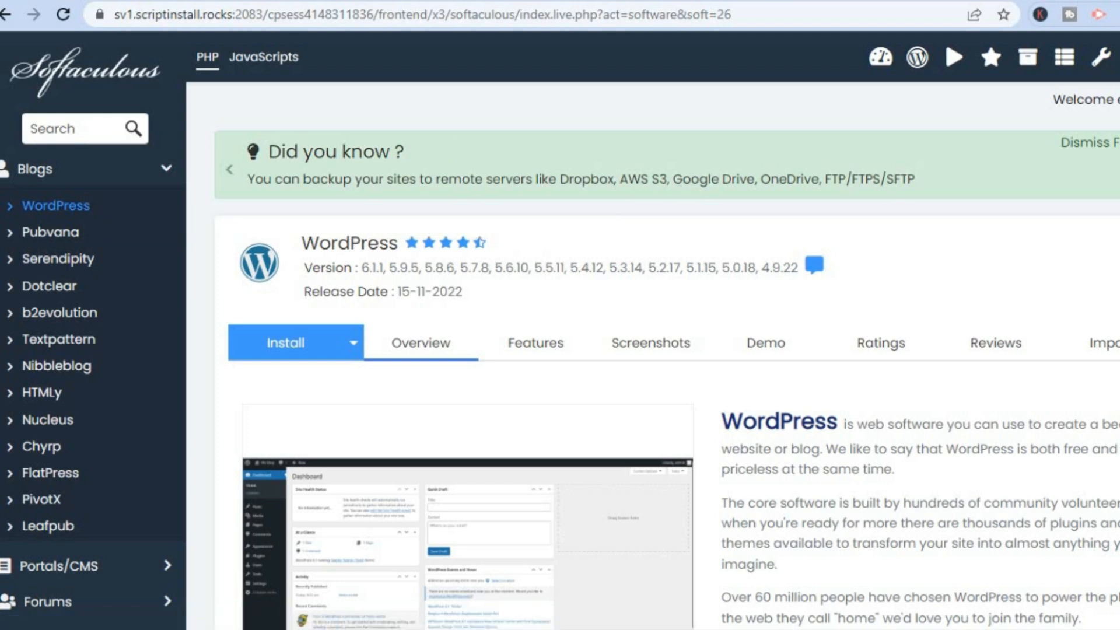
scroll(471, 472, "down", 5)
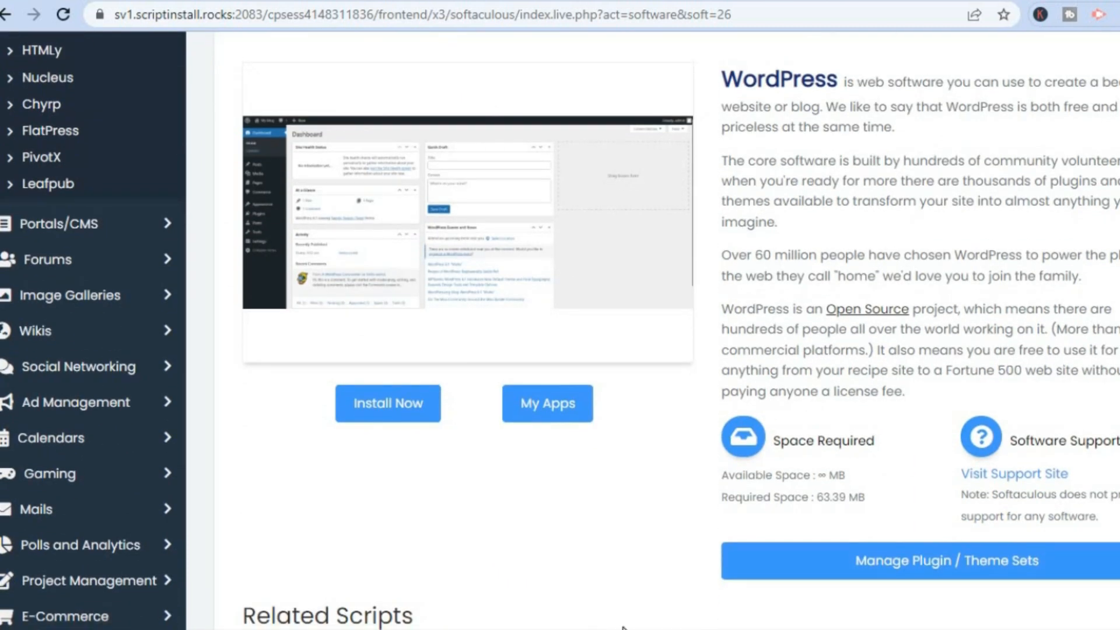
left_click(391, 402)
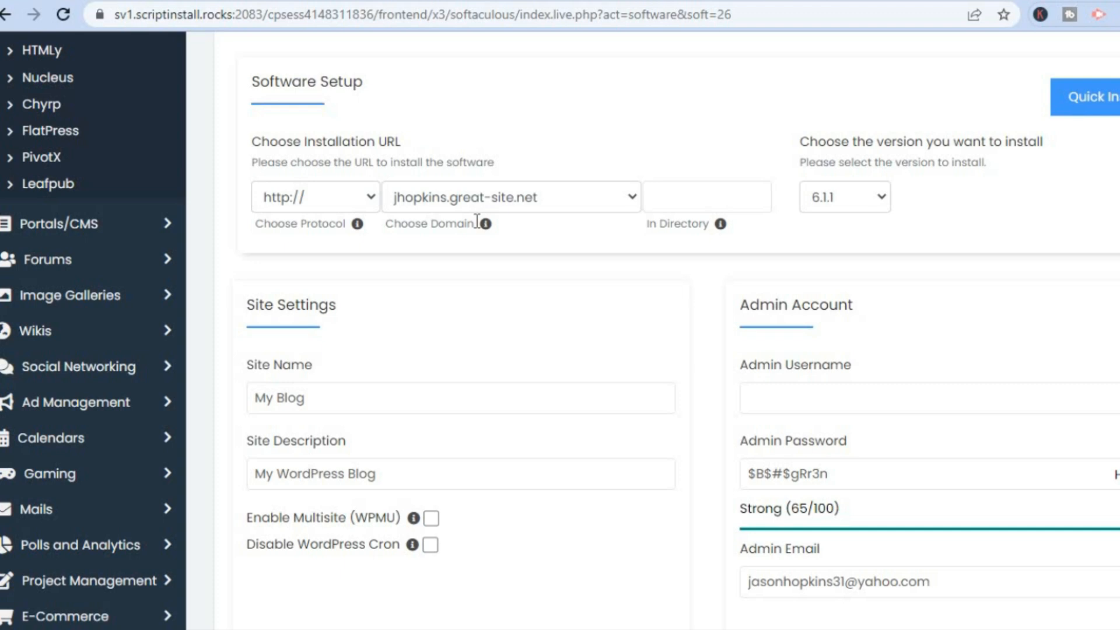
left_click(1095, 104)
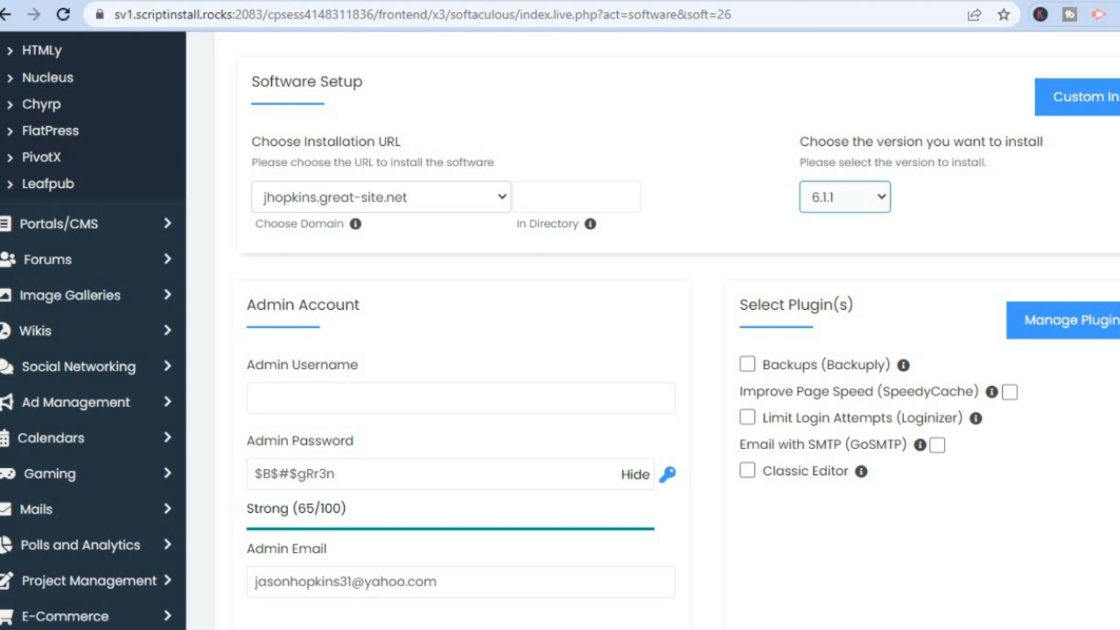
Select the Explorer theme, accept its demo images, and launch the WordPress install.
scroll(654, 327, "down", 1)
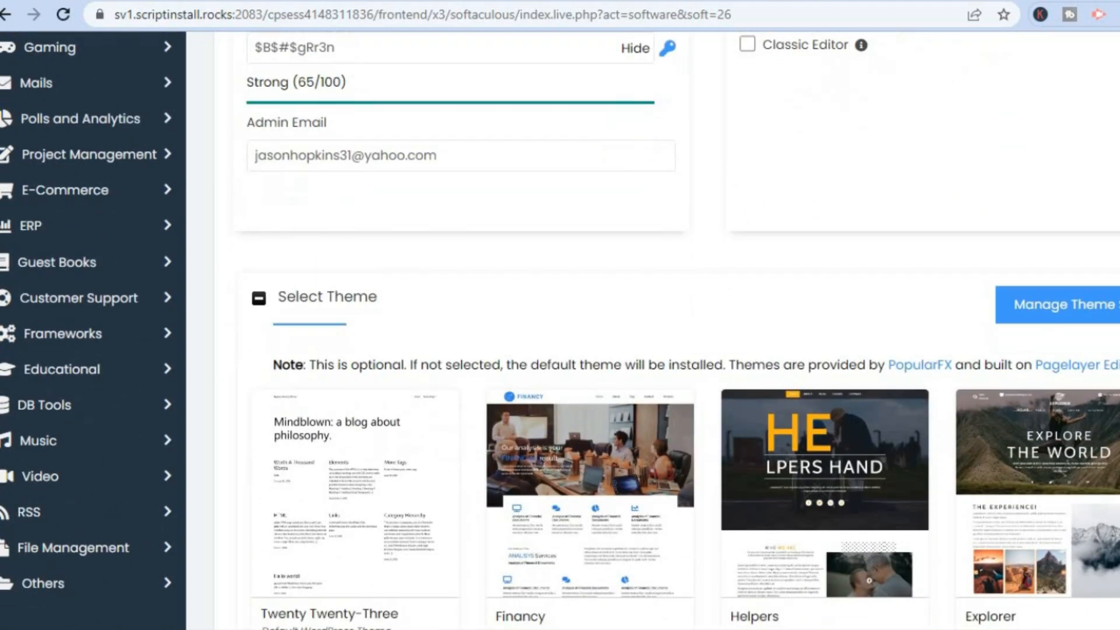
scroll(653, 326, "down", 2)
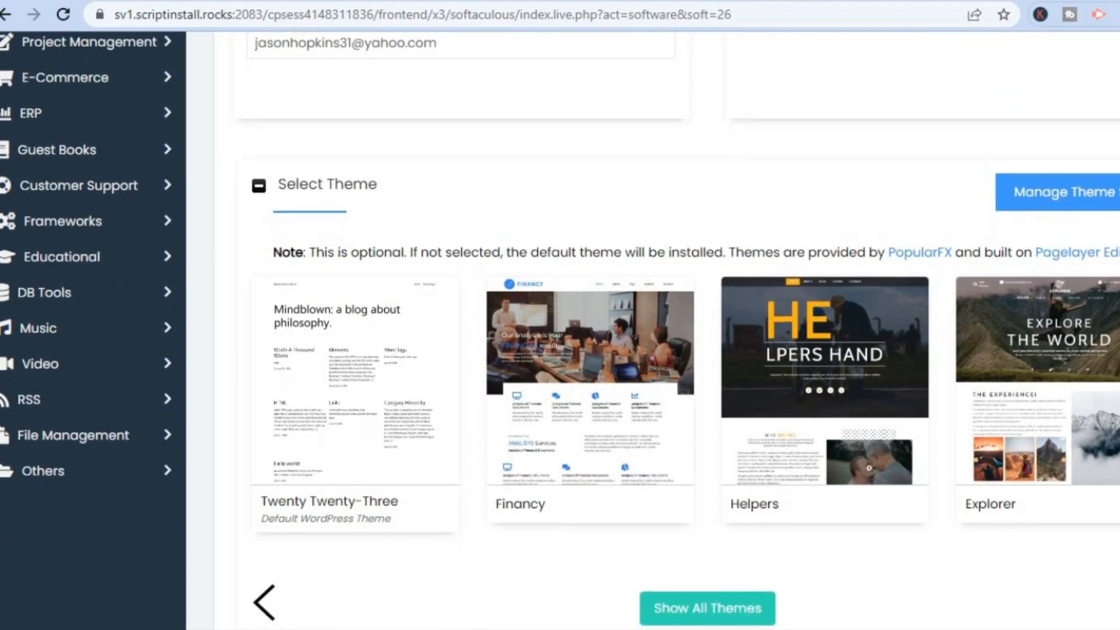
scroll(653, 327, "down", 2)
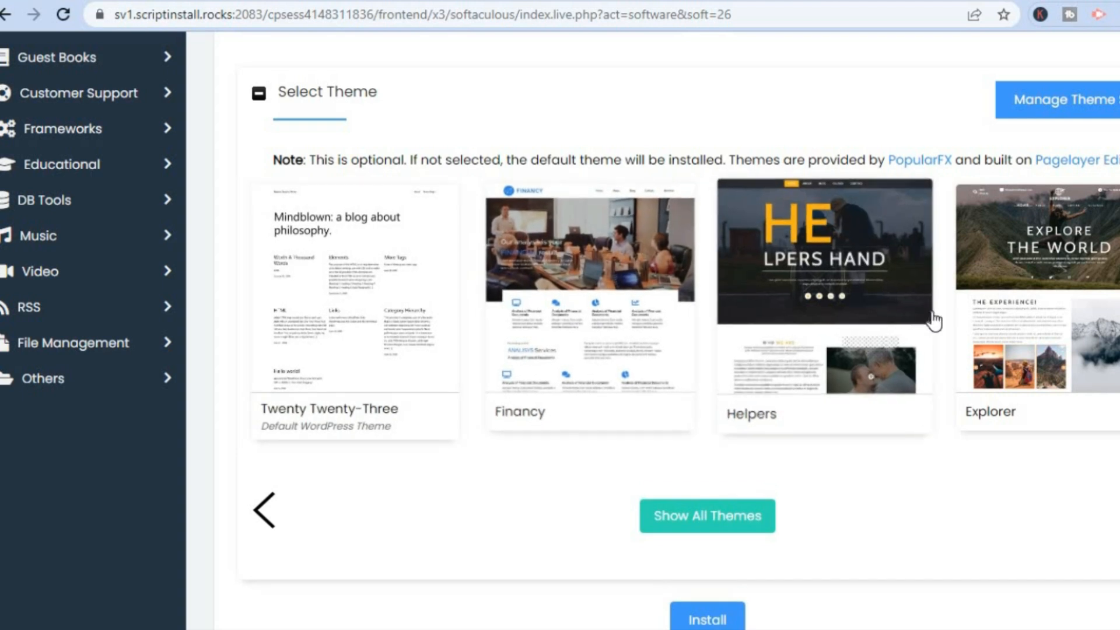
left_click(1031, 315)
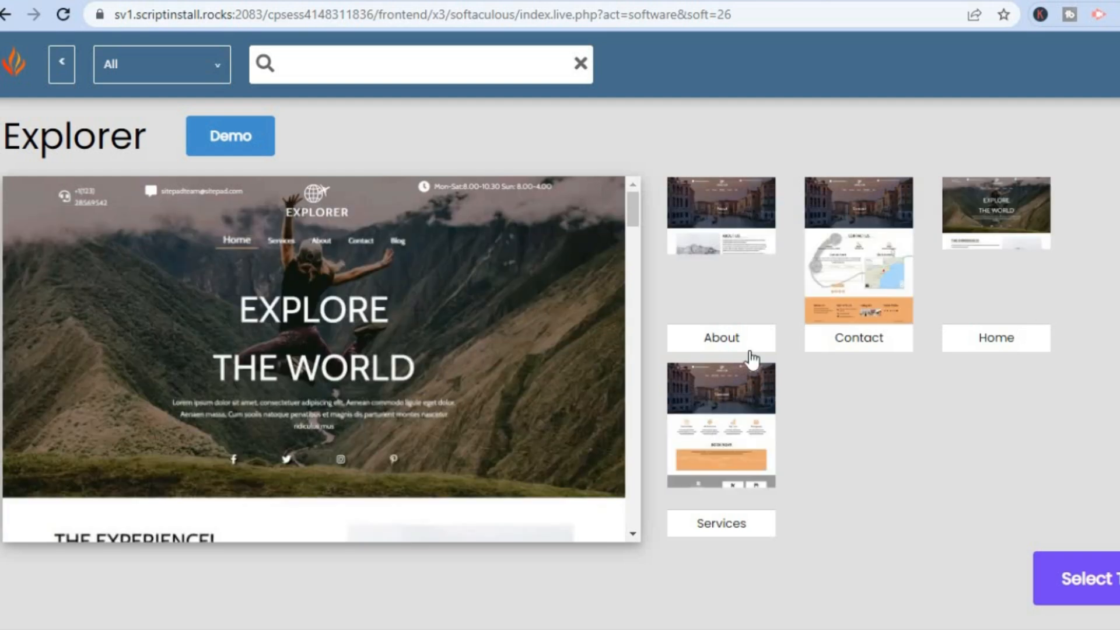
left_click(1114, 579)
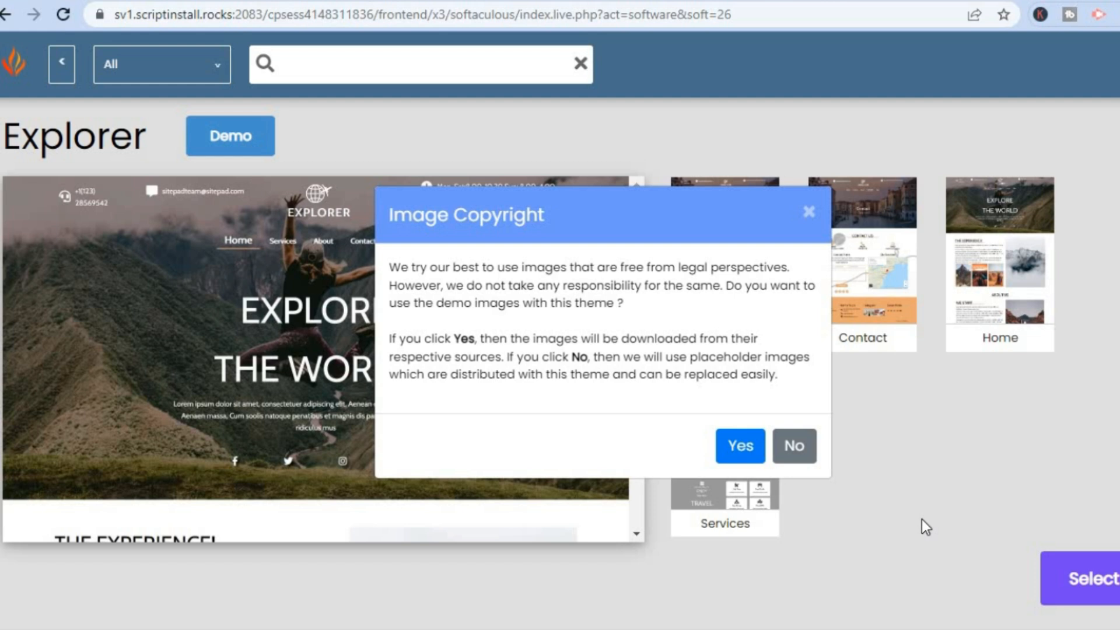
left_click(739, 448)
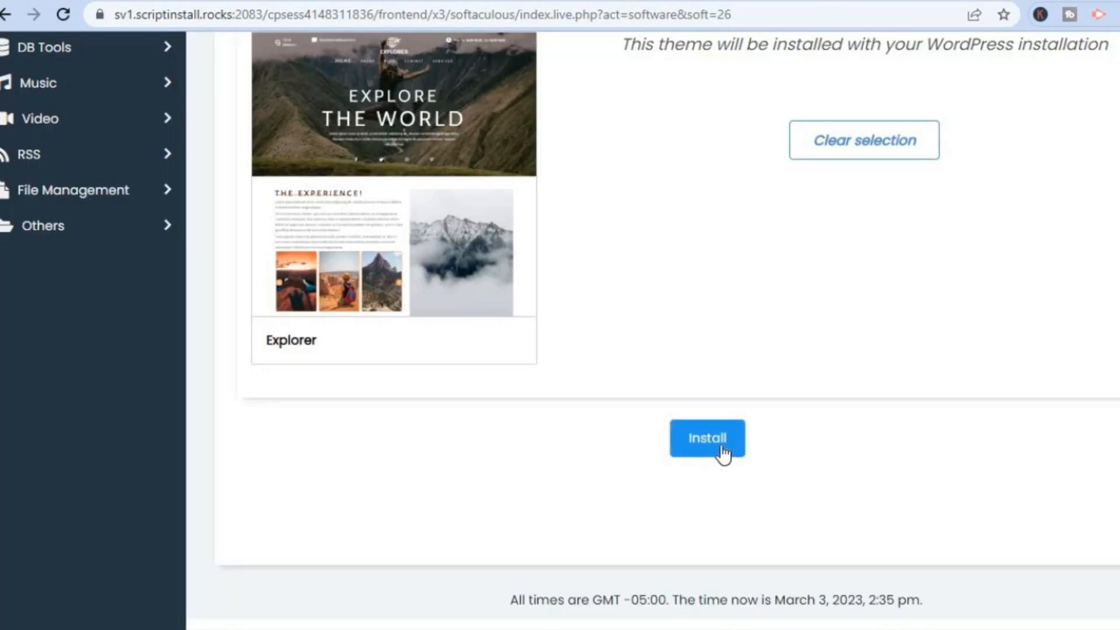
left_click(722, 448)
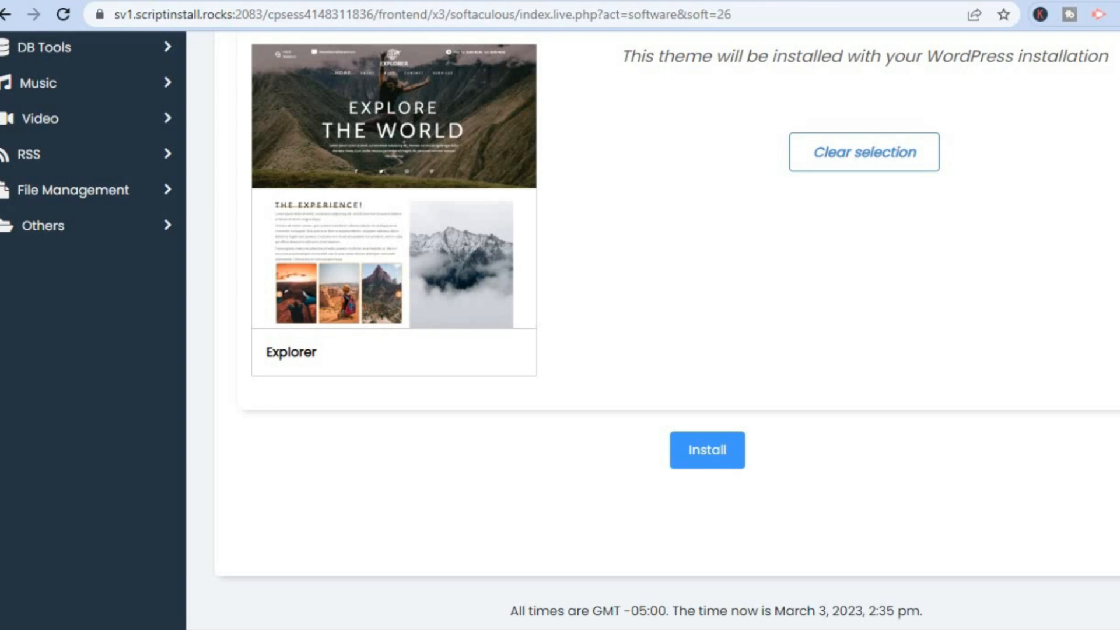
scroll(654, 329, "up", 8)
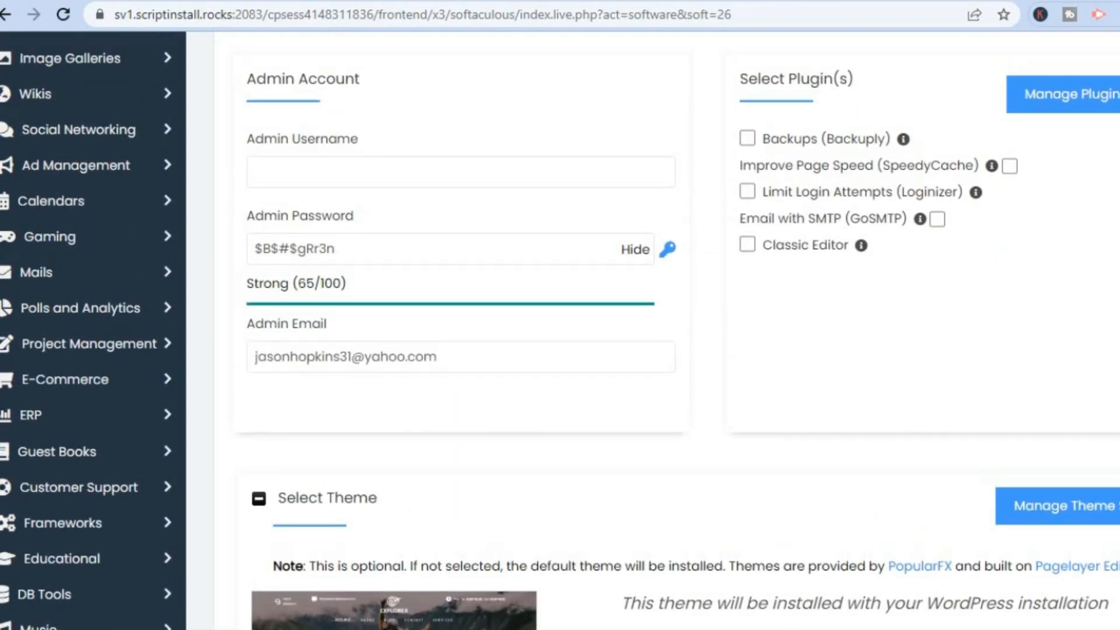
Enter 'testest' as the admin username and rerun the WordPress installation.
scroll(653, 330, "up", 8)
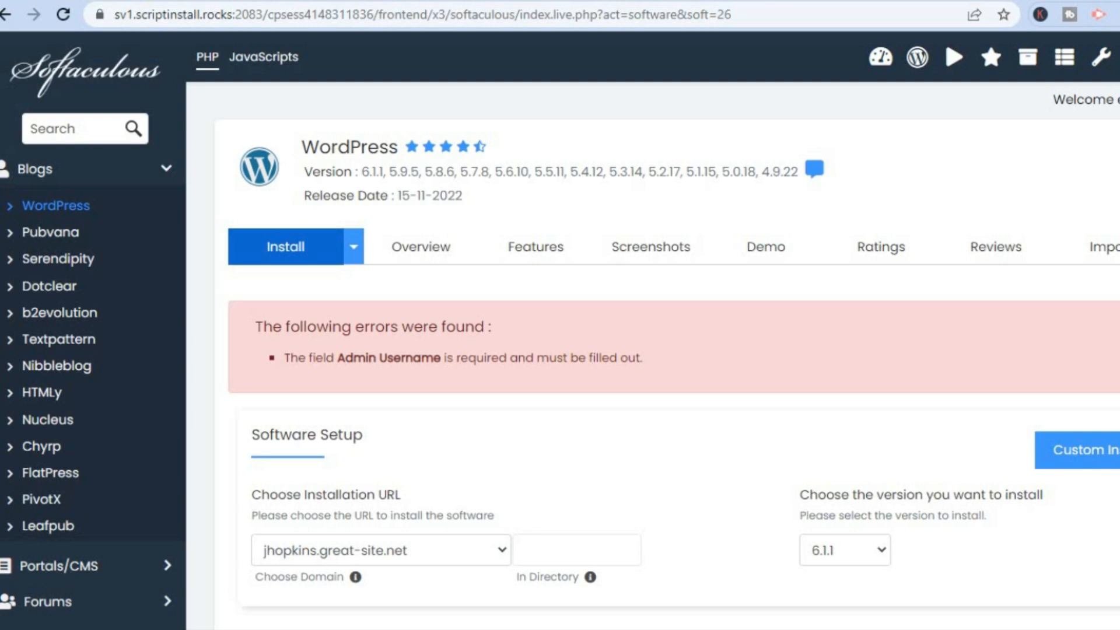
scroll(654, 330, "down", 6)
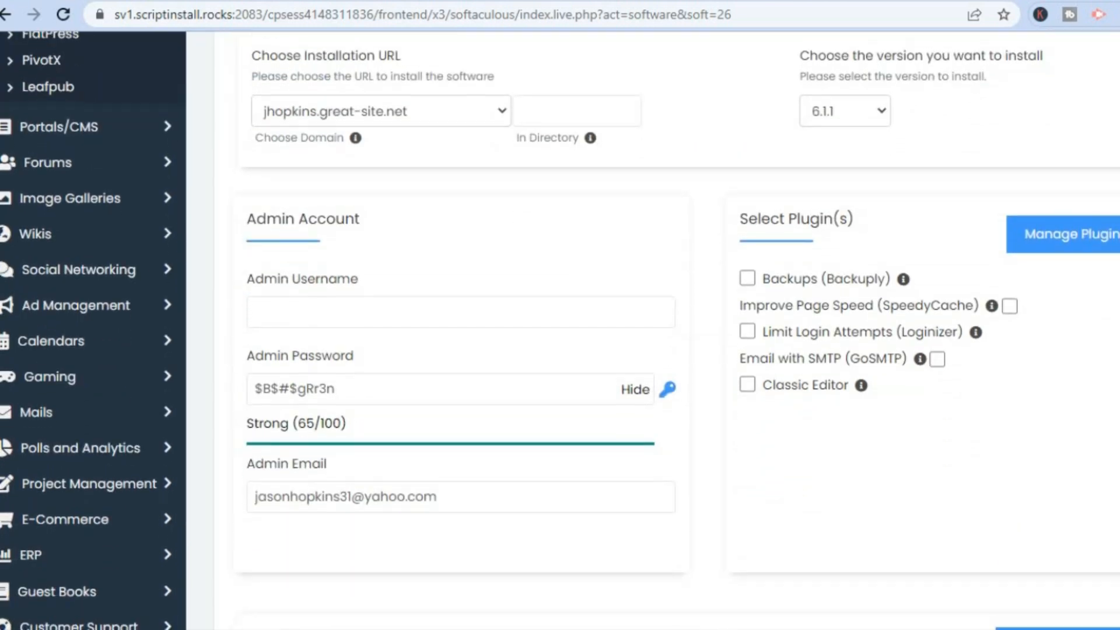
scroll(522, 207, "down", 1)
left_click(466, 264)
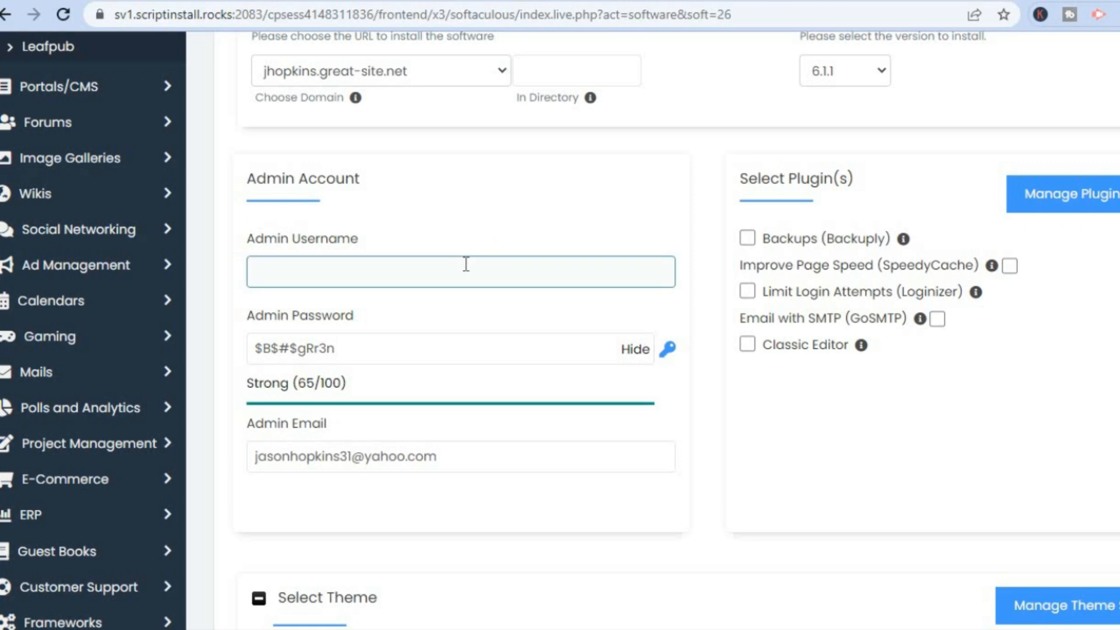
type("testest")
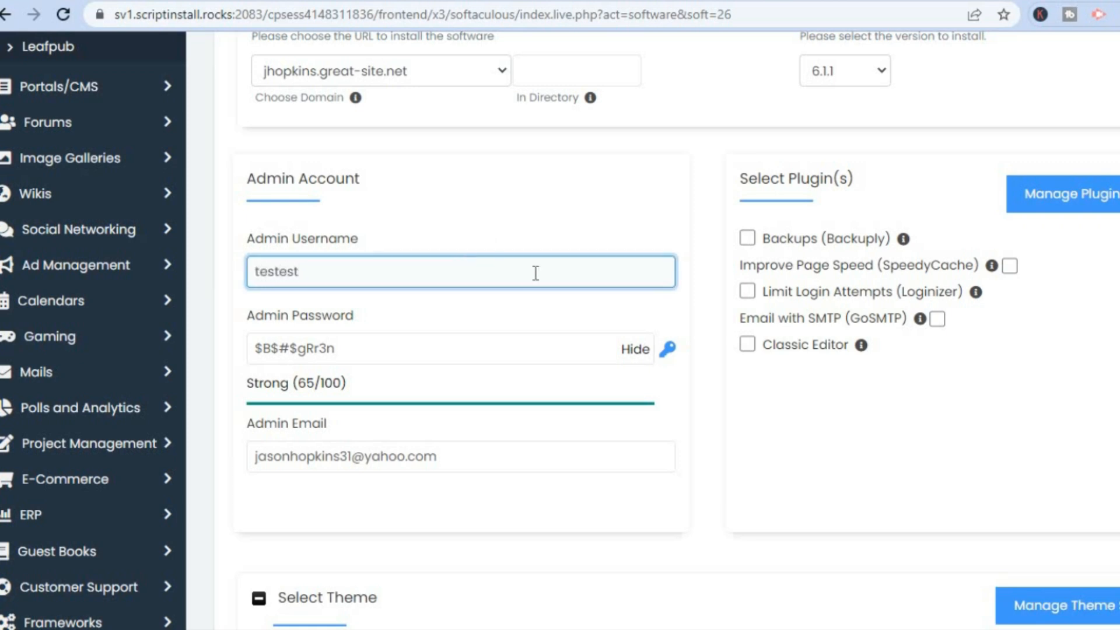
scroll(654, 327, "down", 15)
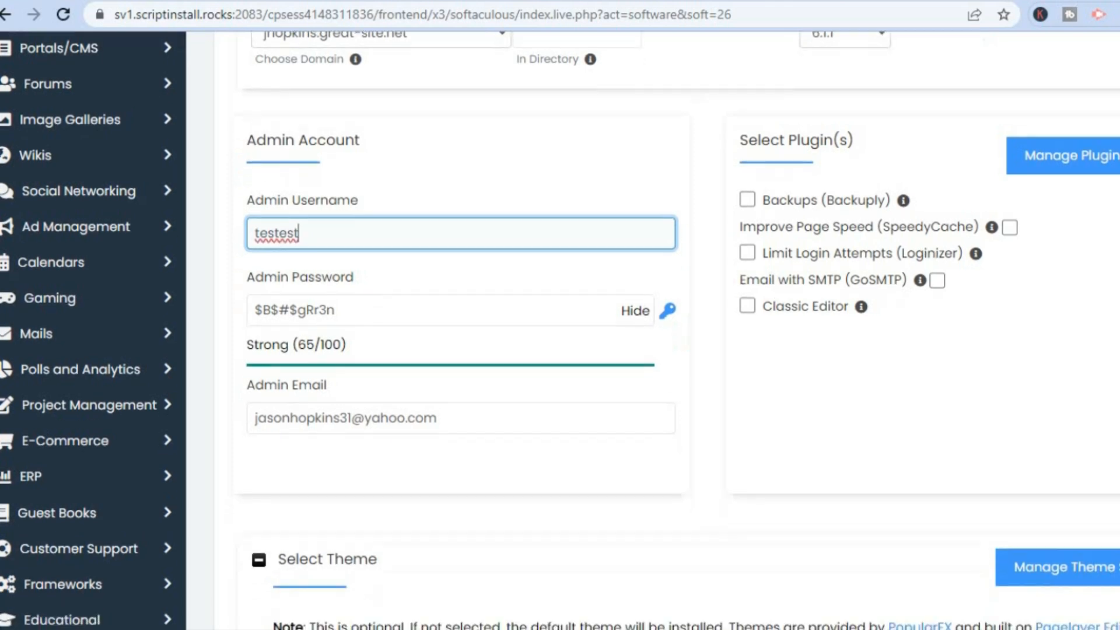
left_click(692, 417)
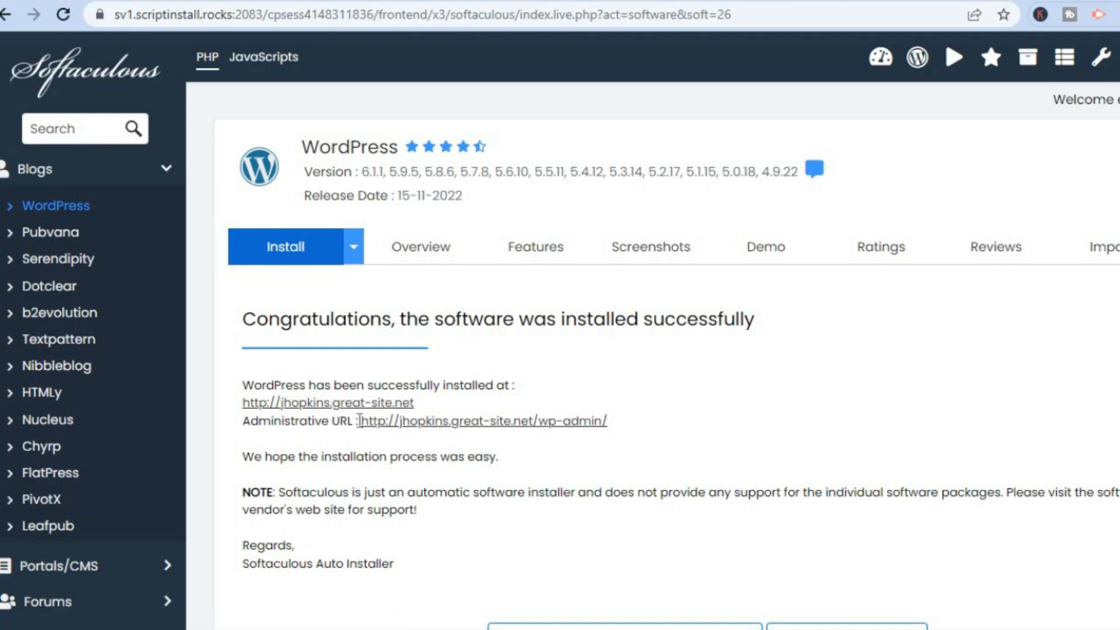
Follow the wp-admin Administrative URL of the new great-site.net WordPress installation.
left_click(468, 422)
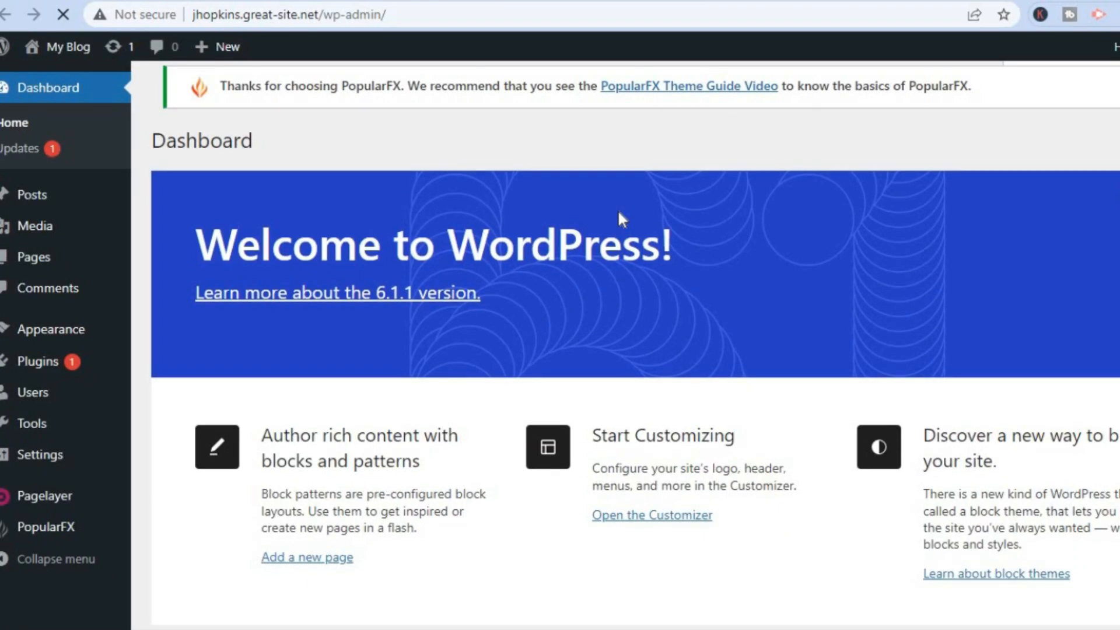
Visit the site from the My Blog admin bar menu and view the Explorer home page.
scroll(636, 350, "down", 1)
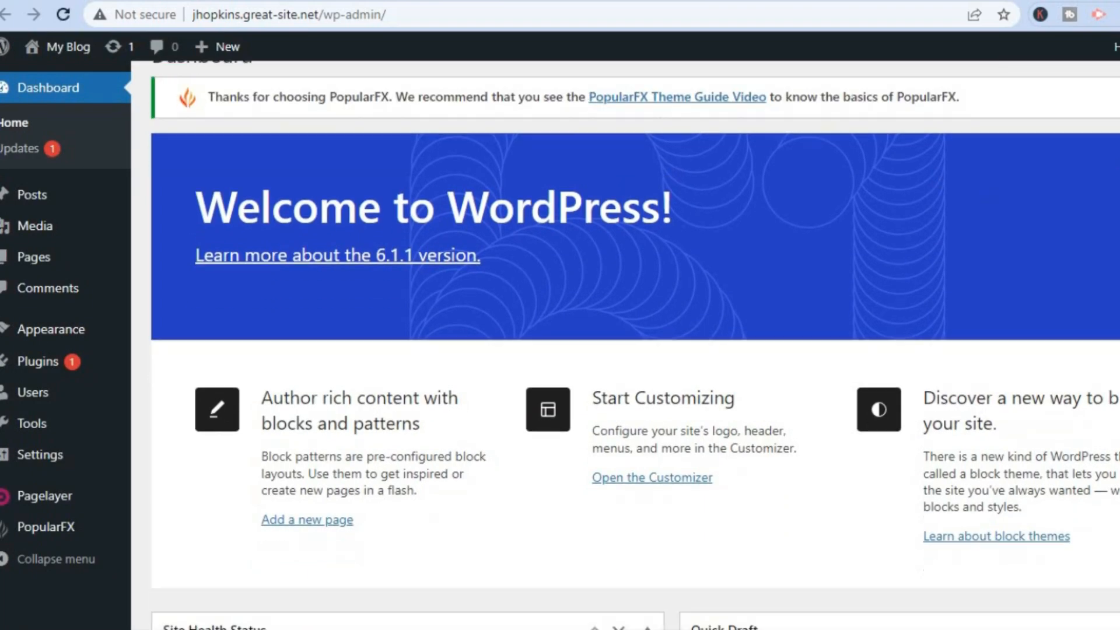
scroll(636, 350, "down", 5)
scroll(636, 350, "down", 3)
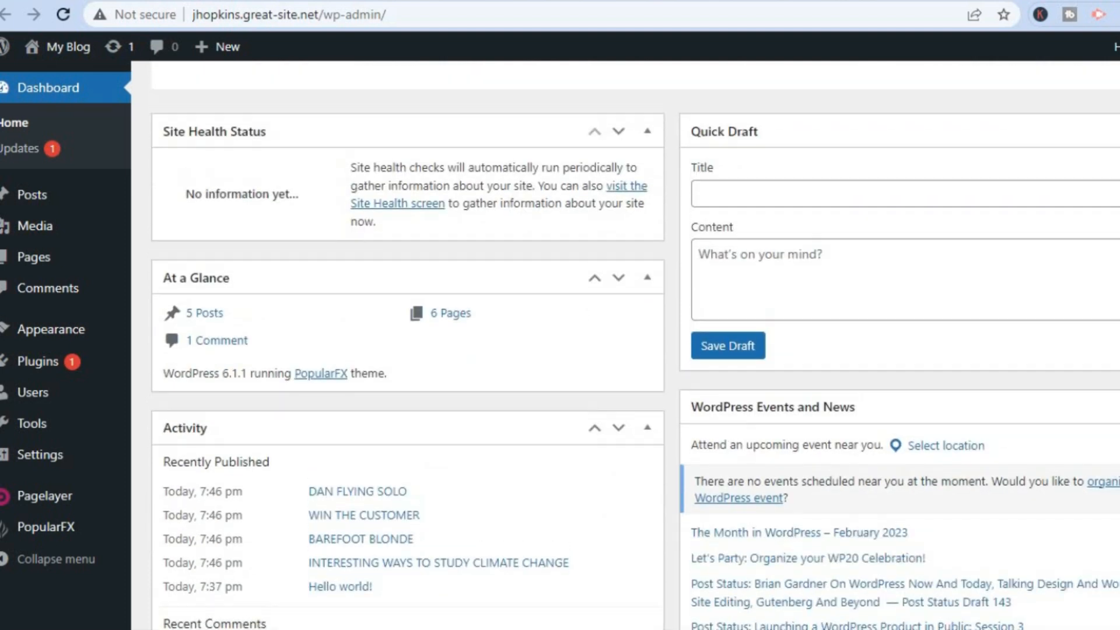
scroll(636, 350, "up", 6)
scroll(636, 350, "up", 3)
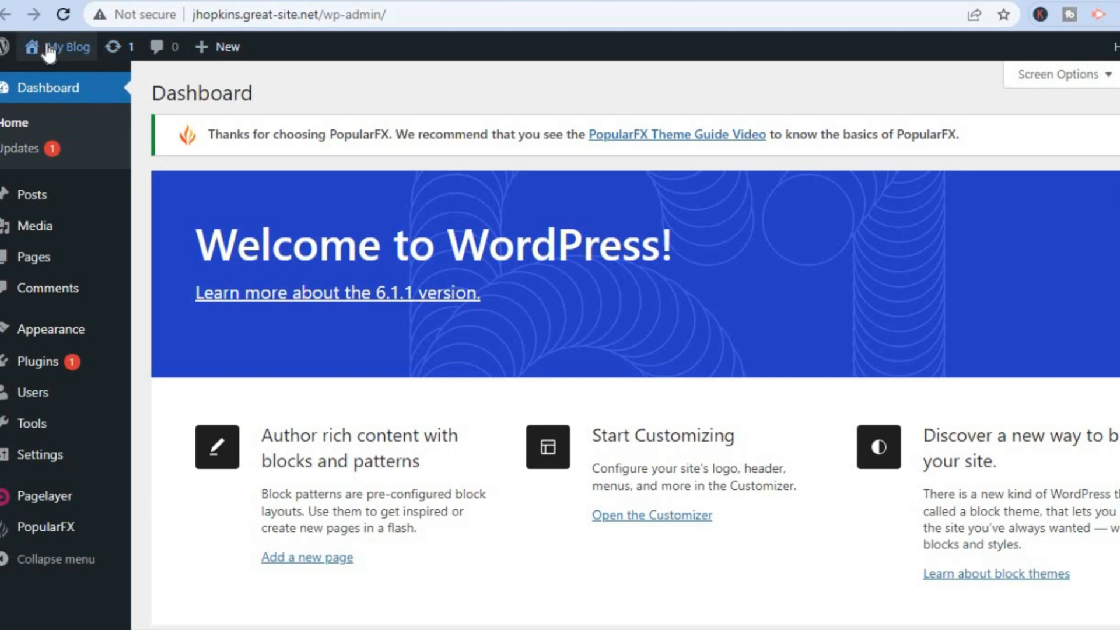
mouse_move(55, 48)
left_click(59, 77)
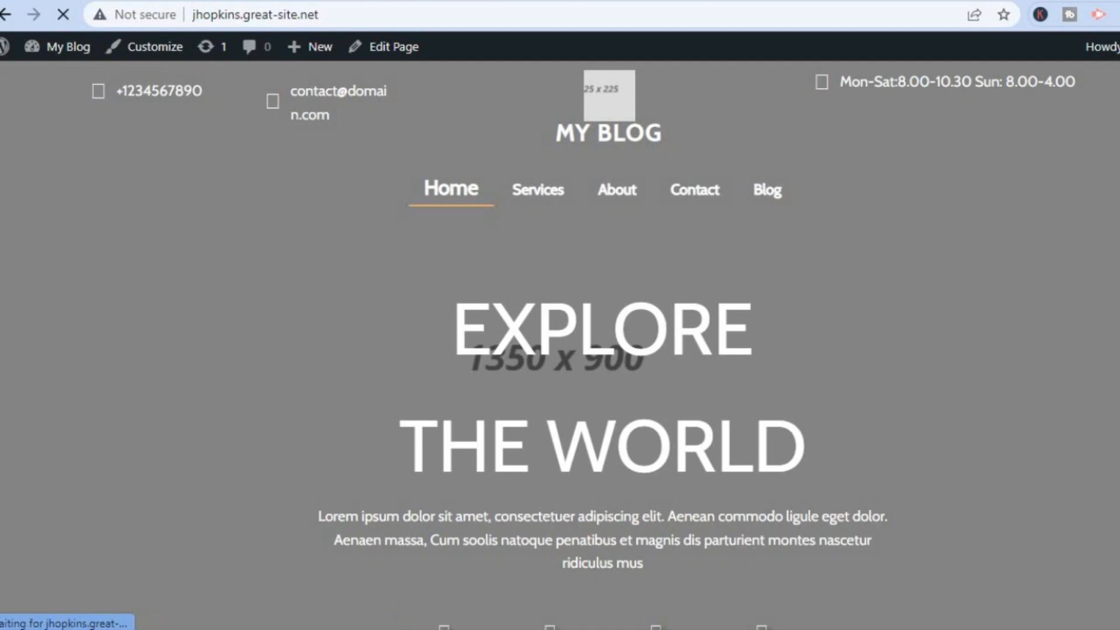
scroll(560, 345, "down", 10)
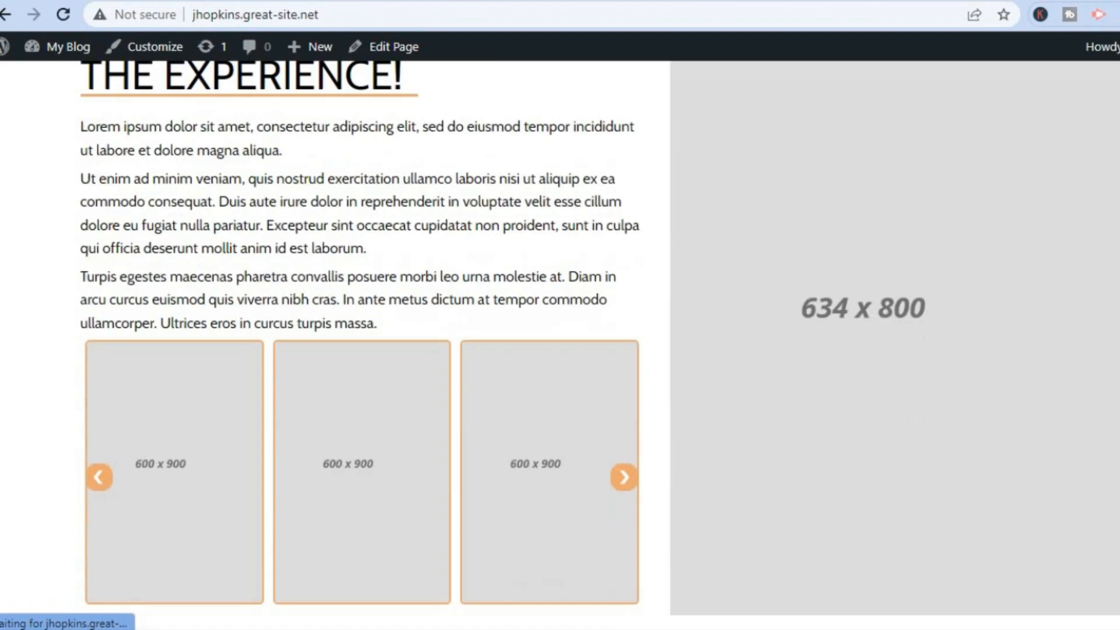